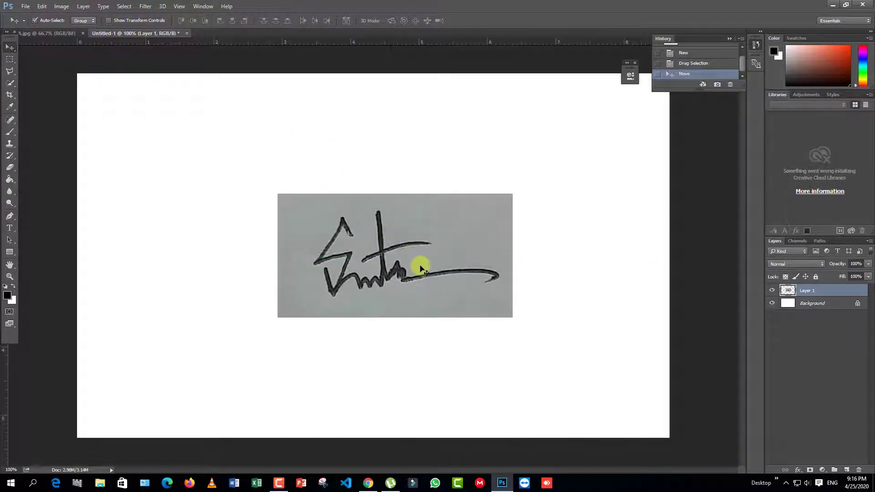
Apply the Camera Raw Filter to the signature layer with Blacks at -100 and Whites at +100.
{"action": "left_click", "coordinate": [145, 6]}
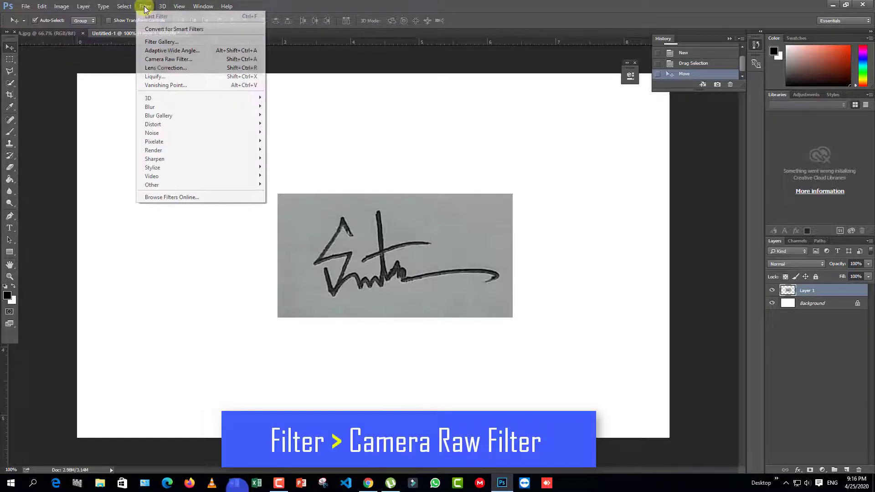
{"action": "left_click", "coordinate": [177, 60]}
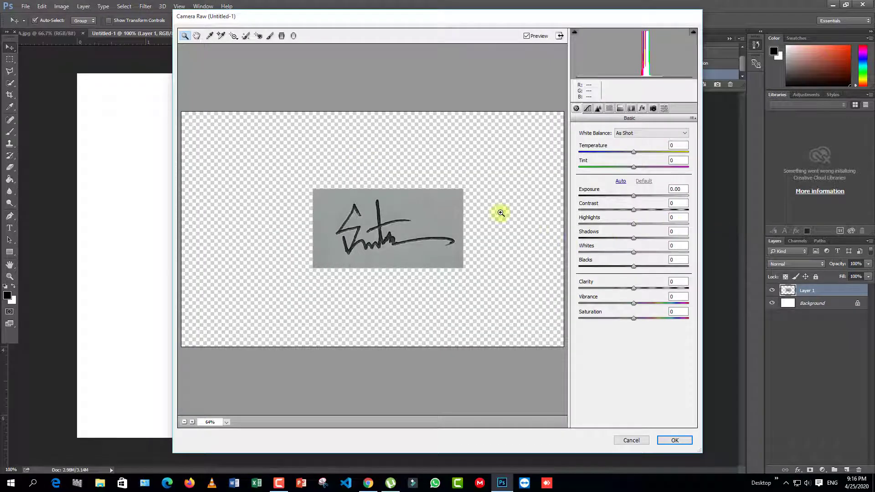
{"action": "left_click_drag", "start_coordinate": [635, 268], "coordinate": [560, 270]}
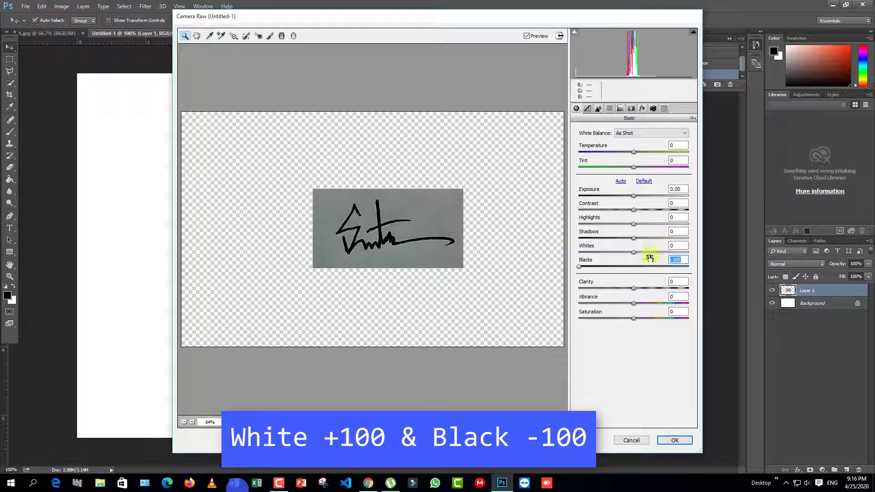
{"action": "left_click_drag", "start_coordinate": [634, 253], "coordinate": [694, 254]}
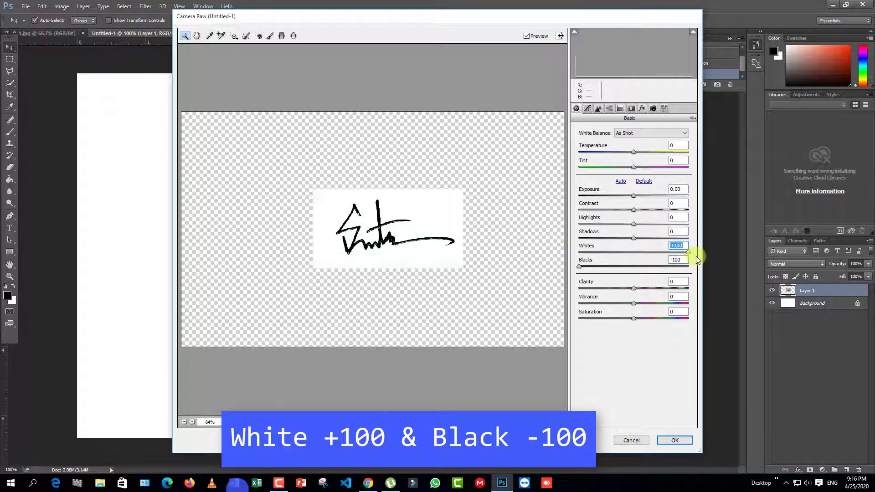
{"action": "left_click", "coordinate": [674, 440]}
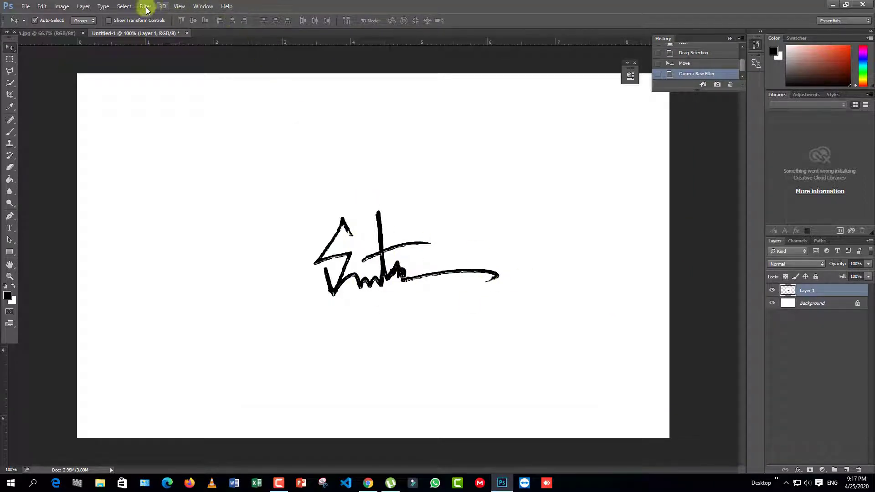
Select the signature strokes with Color Range using Shadows, Fuzziness 91%, and an increased Range.
{"action": "left_click", "coordinate": [124, 7]}
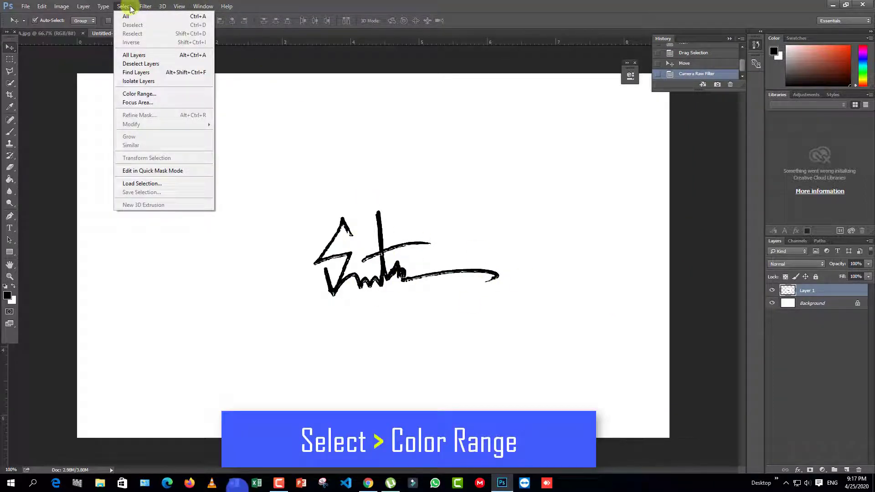
{"action": "left_click", "coordinate": [139, 93]}
{"action": "left_click", "coordinate": [573, 106]}
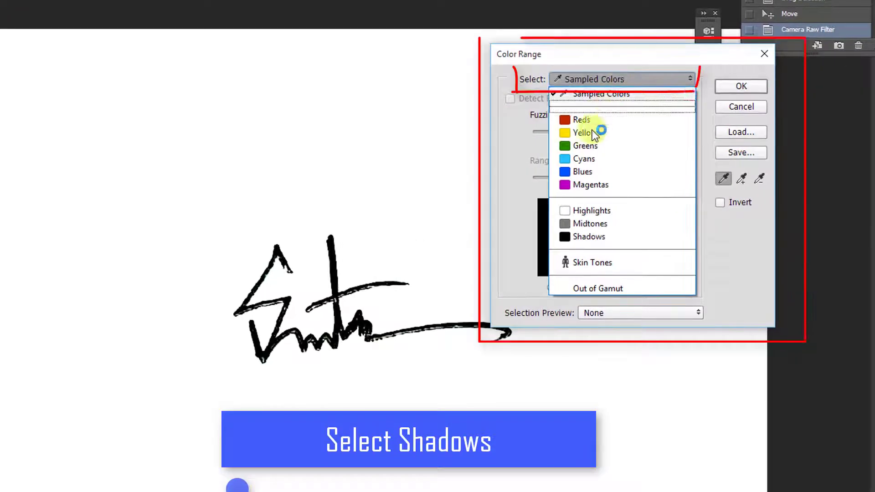
{"action": "left_click", "coordinate": [583, 237]}
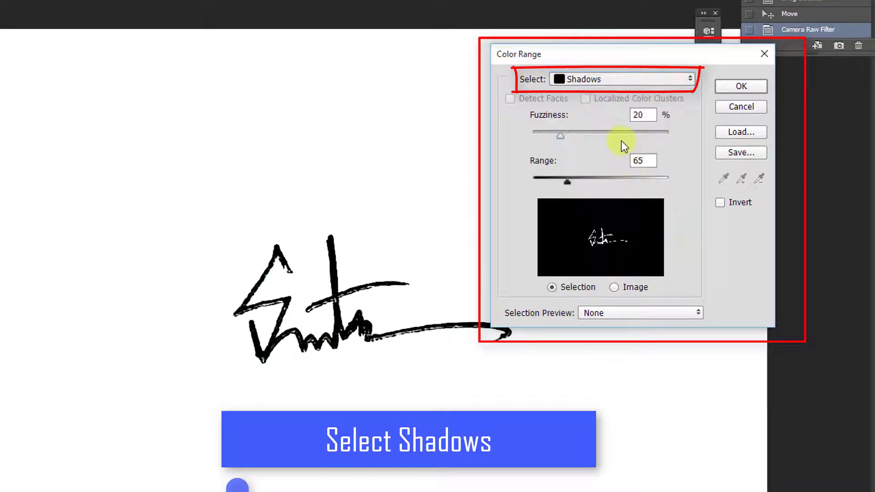
{"action": "left_click_drag", "start_coordinate": [589, 132], "coordinate": [655, 135]}
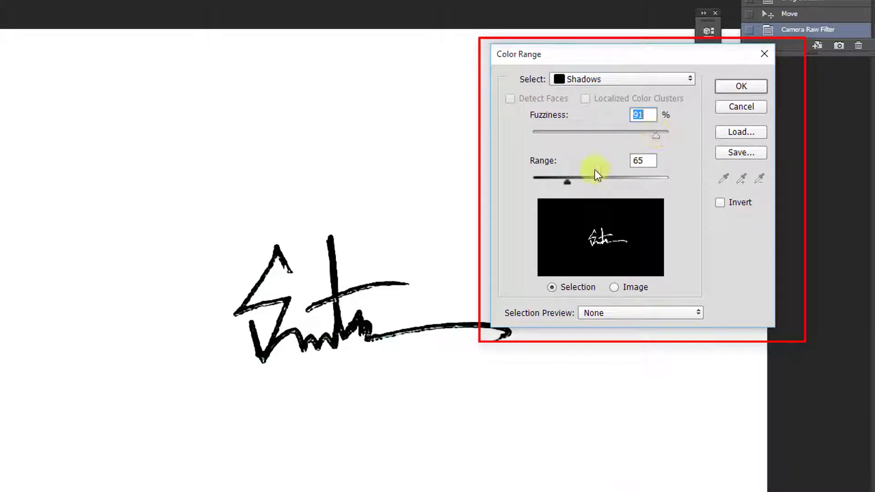
{"action": "left_click_drag", "start_coordinate": [568, 180], "coordinate": [606, 179]}
{"action": "left_click", "coordinate": [600, 140]}
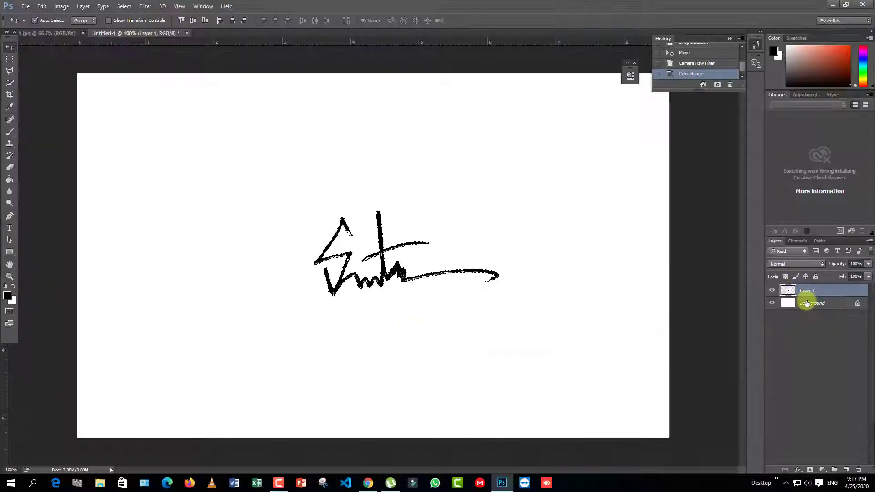
Fill the selected strokes with the black foreground colour on a new layer, and hide Layer 1 and the Background.
{"action": "left_click", "coordinate": [846, 470]}
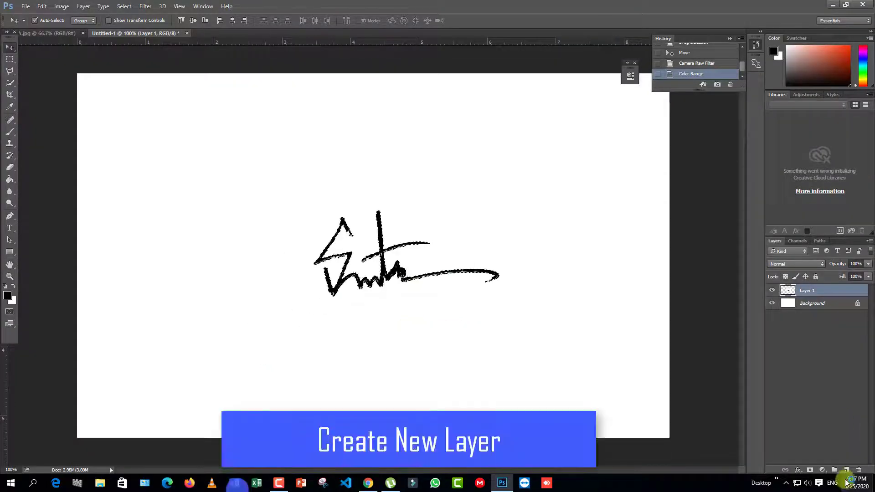
{"action": "left_click", "coordinate": [807, 291]}
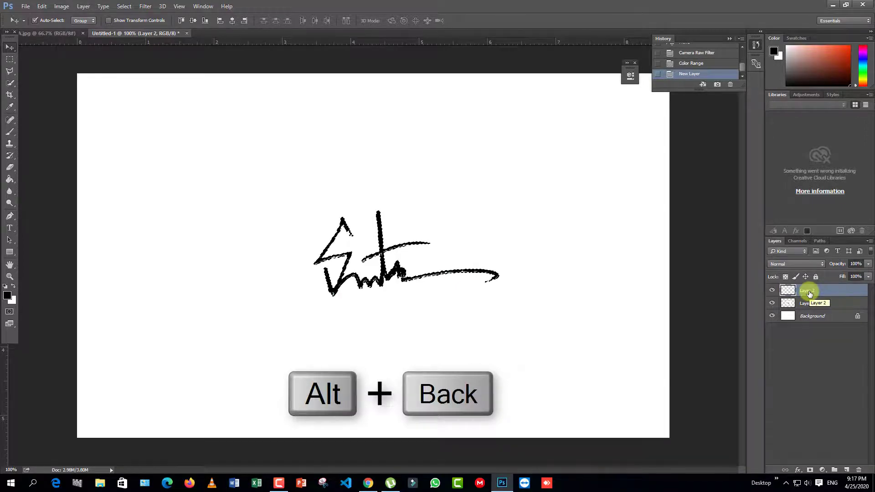
{"action": "key", "text": "alt+BackSpace"}
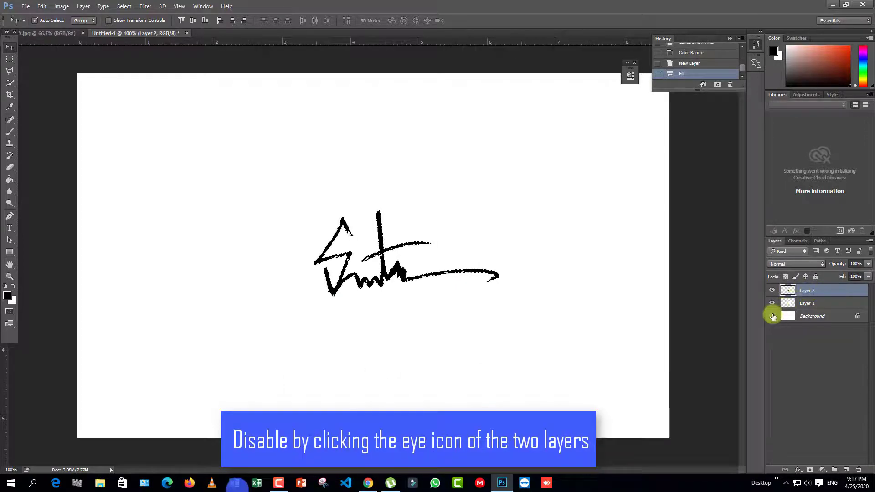
{"action": "left_click", "coordinate": [772, 316]}
{"action": "left_click", "coordinate": [772, 303]}
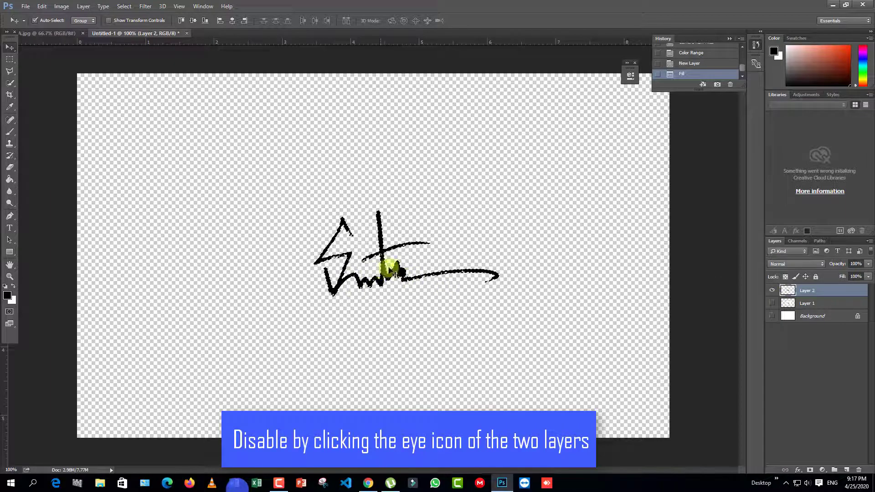
Clear the selection around the signature and move the signature up and to the left on the canvas.
{"action": "left_click", "coordinate": [787, 290], "text": "ctrl"}
{"action": "key", "text": "ctrl+d"}
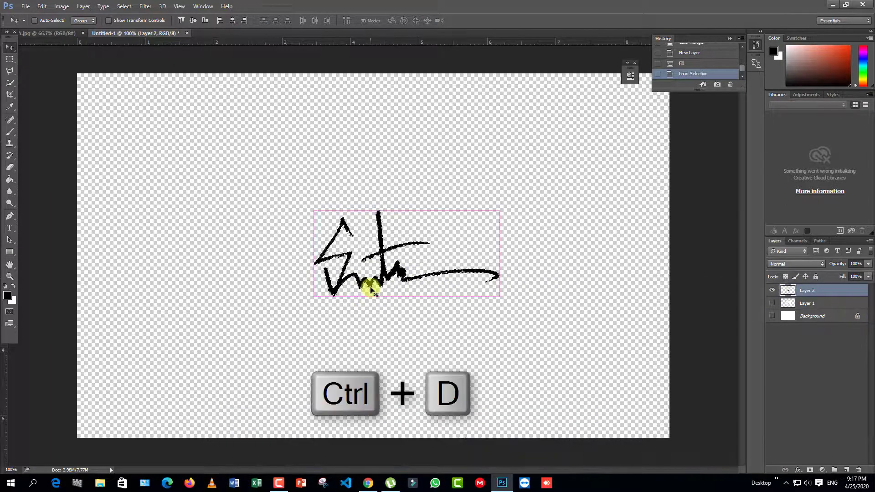
{"action": "left_click_drag", "start_coordinate": [377, 249], "coordinate": [370, 229]}
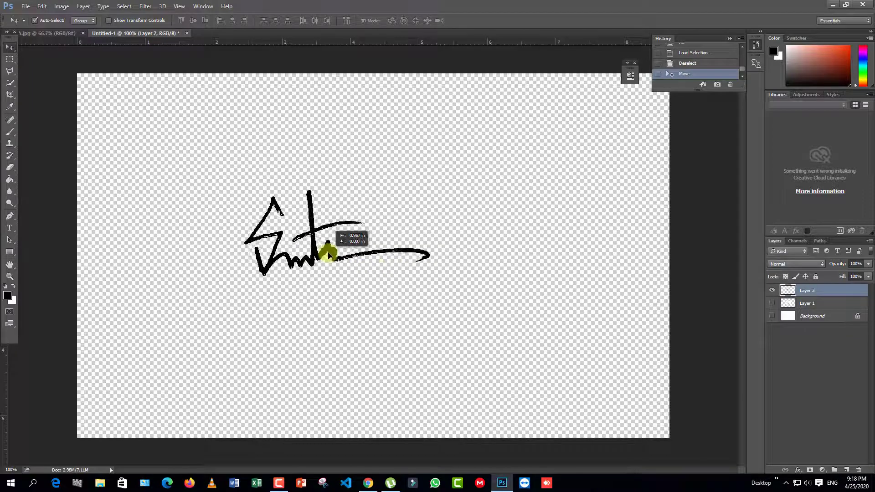
Add the text "Photography" in Arial Narrow below the signature.
{"action": "left_click", "coordinate": [10, 227]}
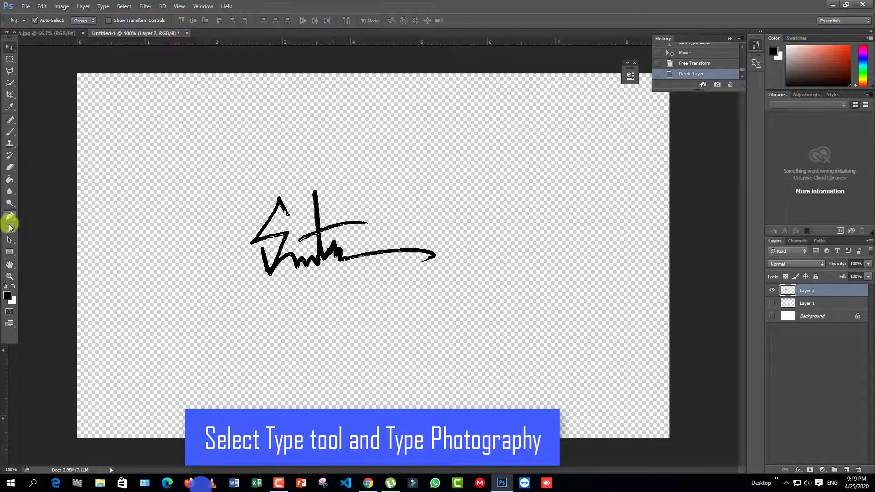
{"action": "left_click", "coordinate": [10, 228]}
{"action": "left_click", "coordinate": [85, 20]}
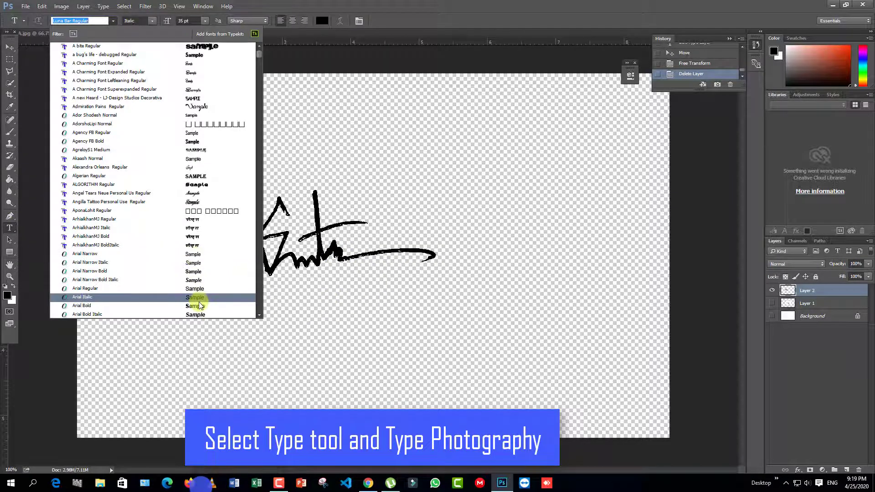
{"action": "left_click", "coordinate": [201, 252]}
{"action": "left_click", "coordinate": [308, 302]}
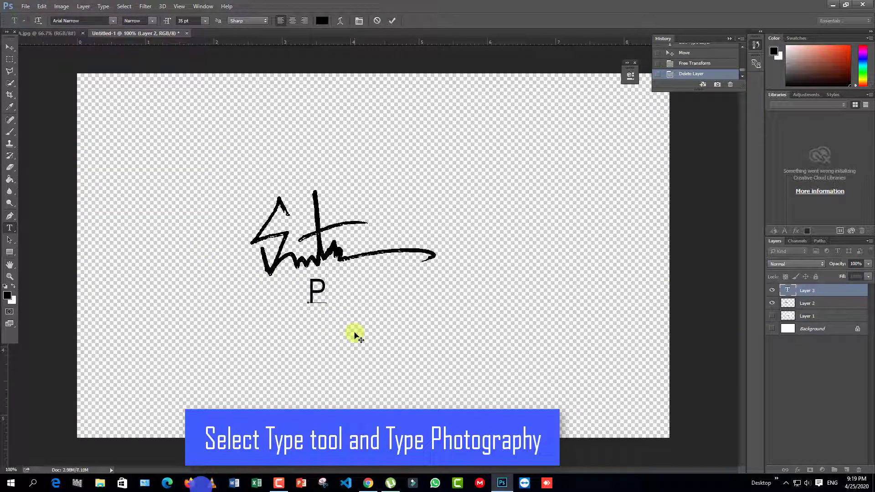
{"action": "type", "text": "Phot"}
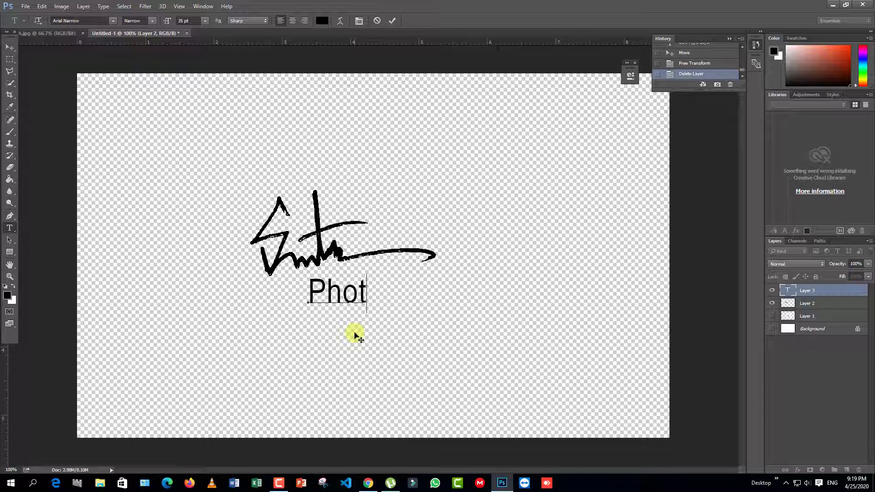
{"action": "type", "text": "ograph"}
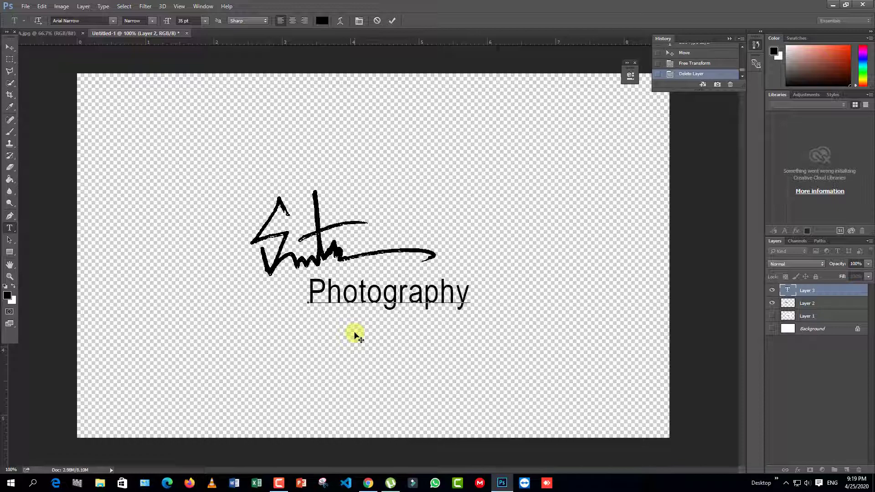
{"action": "type", "text": "y"}
Reduce the font size of the whole word "Photography" to 16 pt.
{"action": "double_click", "coordinate": [422, 293]}
{"action": "left_click", "coordinate": [188, 21]}
{"action": "scroll", "coordinate": [189, 21], "scroll_direction": "down", "scroll_amount": 5}
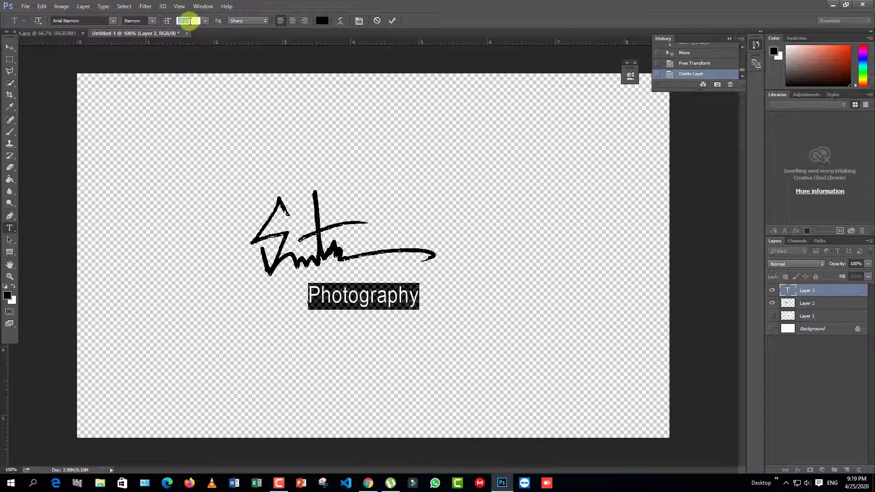
{"action": "scroll", "coordinate": [189, 22], "scroll_direction": "down", "scroll_amount": 6}
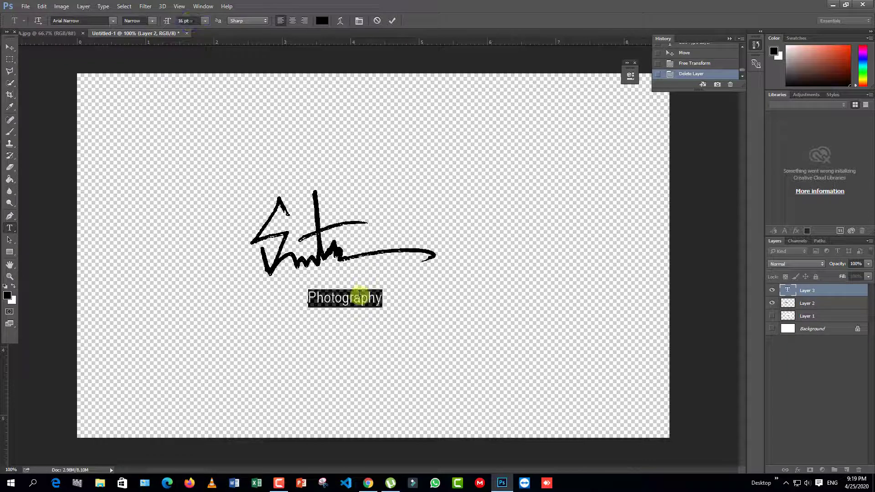
Widen the letter spacing of "Photography" to a tracking of 480.
{"action": "left_click", "coordinate": [359, 21]}
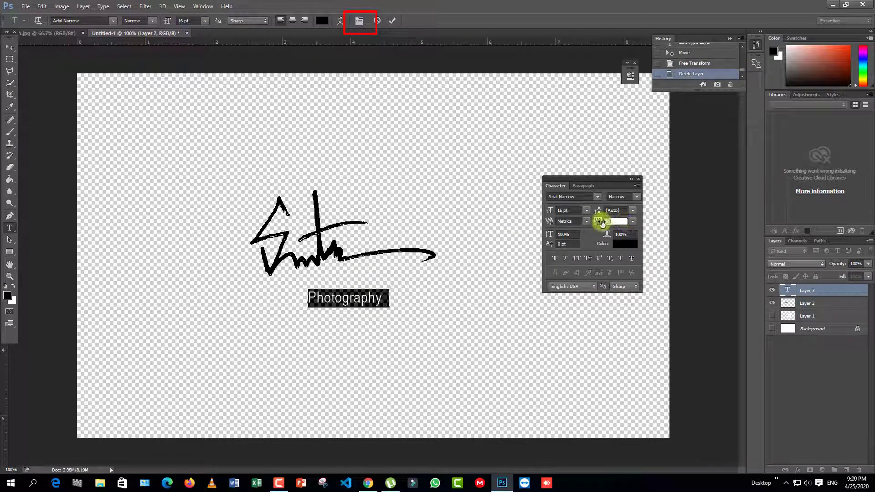
{"action": "scroll", "coordinate": [602, 222], "scroll_direction": "up", "scroll_amount": 10}
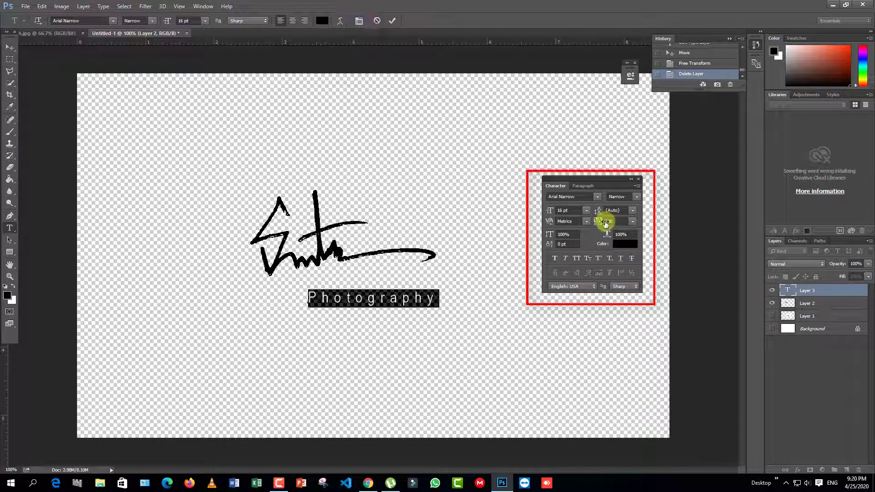
{"action": "scroll", "coordinate": [602, 222], "scroll_direction": "up", "scroll_amount": 3}
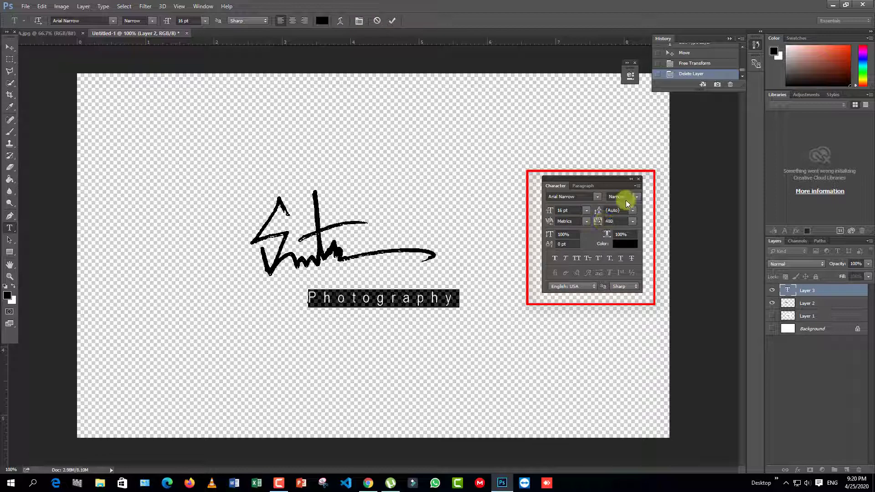
{"action": "left_click", "coordinate": [638, 179]}
Move the "Photography" text up and left so it sits directly beneath the signature.
{"action": "left_click", "coordinate": [416, 295]}
{"action": "left_click", "coordinate": [9, 53]}
{"action": "mouse_move", "coordinate": [400, 299]}
{"action": "left_mouse_down"}
{"action": "mouse_move", "coordinate": [376, 274]}
{"action": "mouse_move", "coordinate": [378, 285]}
{"action": "left_mouse_up"}
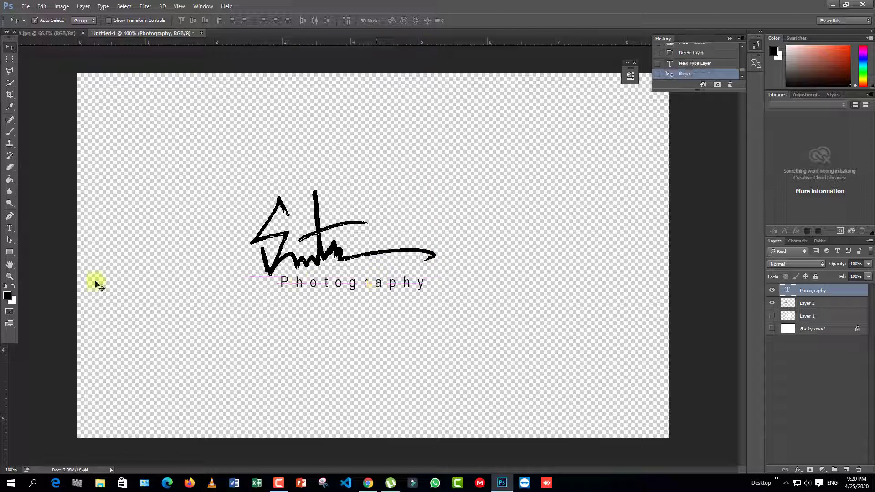
Set both letters "o" in "Photography" to the Bold font style.
{"action": "left_click", "coordinate": [10, 228]}
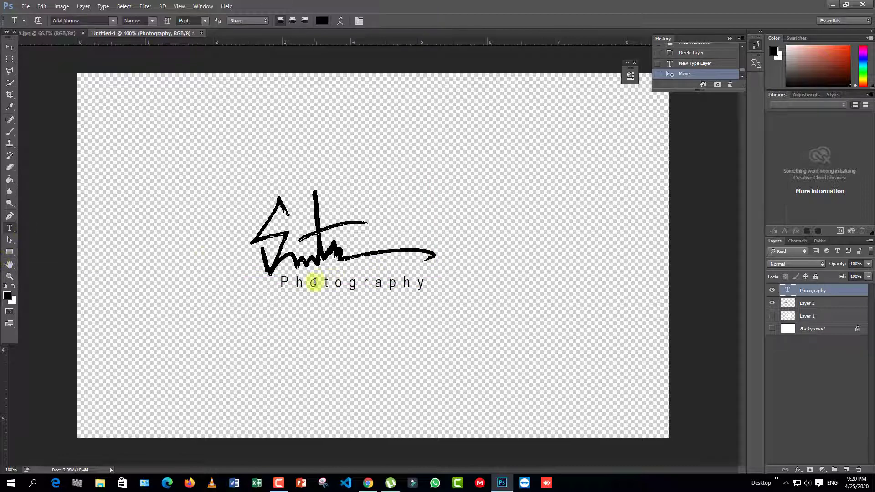
{"action": "left_click", "coordinate": [152, 21]}
{"action": "left_click", "coordinate": [142, 78]}
{"action": "left_click_drag", "start_coordinate": [336, 283], "coordinate": [350, 284]}
{"action": "left_click", "coordinate": [152, 21]}
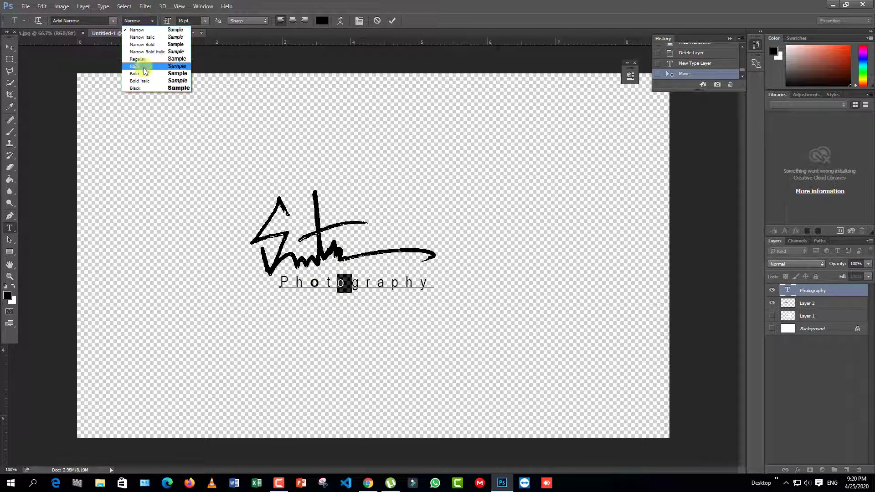
{"action": "left_click", "coordinate": [142, 78]}
{"action": "left_click", "coordinate": [9, 47]}
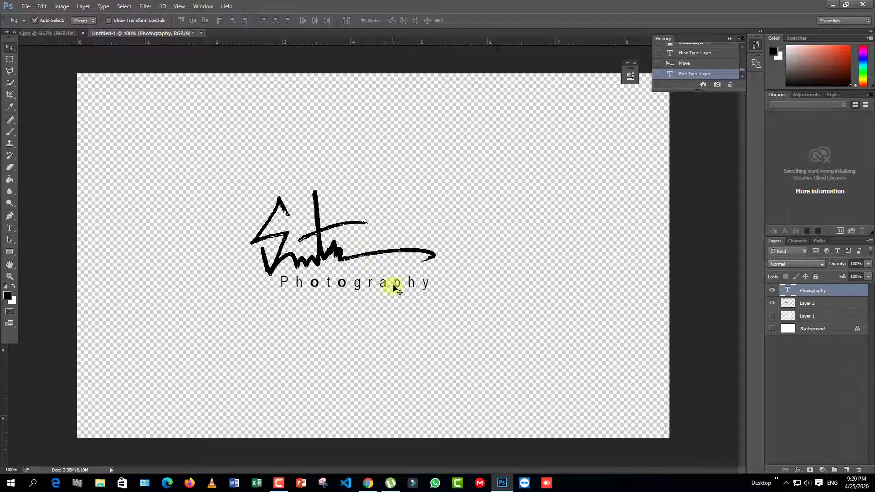
Scale the "Photography" text down slightly and place it closer under the signature.
{"action": "left_click_drag", "start_coordinate": [393, 286], "coordinate": [377, 279]}
{"action": "key", "text": "ctrl+t"}
{"action": "left_click", "coordinate": [9, 47]}
{"action": "left_click", "coordinate": [393, 186]}
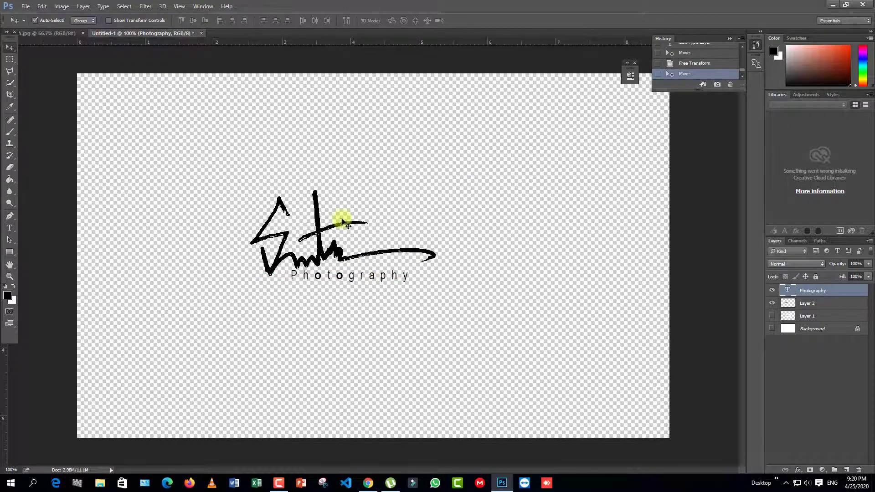
Rotate the signature on Layer 2 by about 3.5° clockwise and shift it slightly to the right.
{"action": "left_click", "coordinate": [815, 303]}
{"action": "key", "text": "ctrl+t"}
{"action": "left_click_drag", "start_coordinate": [469, 174], "coordinate": [472, 182]}
{"action": "left_click_drag", "start_coordinate": [365, 216], "coordinate": [369, 216]}
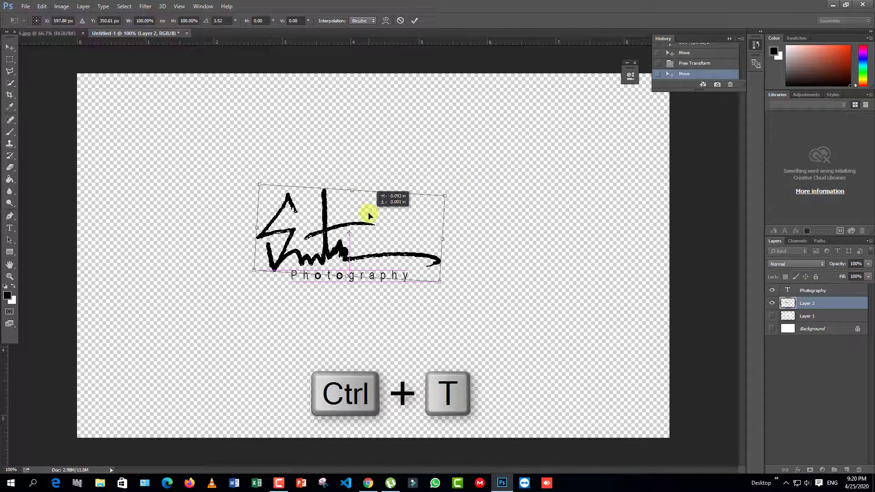
{"action": "left_click", "coordinate": [10, 47]}
Move the "Photography" text slightly up and reposition the signature on Layer 2 just above it.
{"action": "left_click_drag", "start_coordinate": [391, 275], "coordinate": [392, 268]}
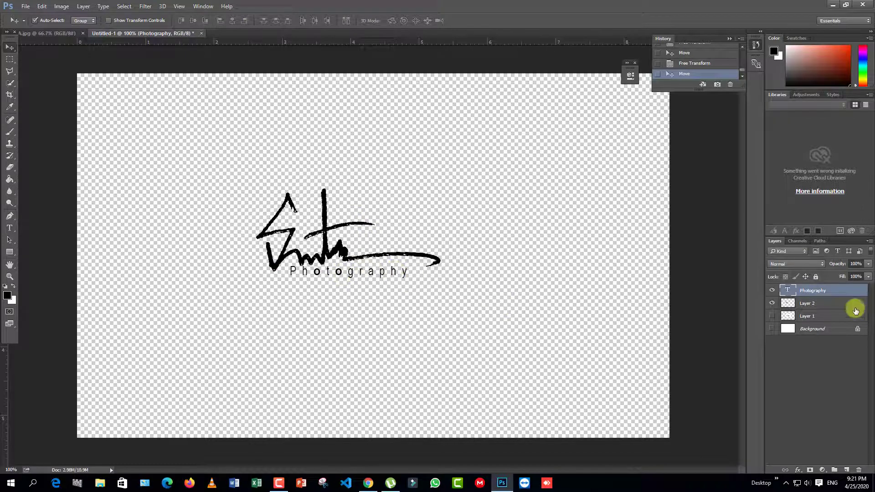
{"action": "left_click", "coordinate": [855, 308]}
{"action": "mouse_move", "coordinate": [312, 244]}
{"action": "left_mouse_down"}
{"action": "mouse_move", "coordinate": [430, 254]}
{"action": "mouse_move", "coordinate": [338, 249]}
{"action": "left_mouse_up"}
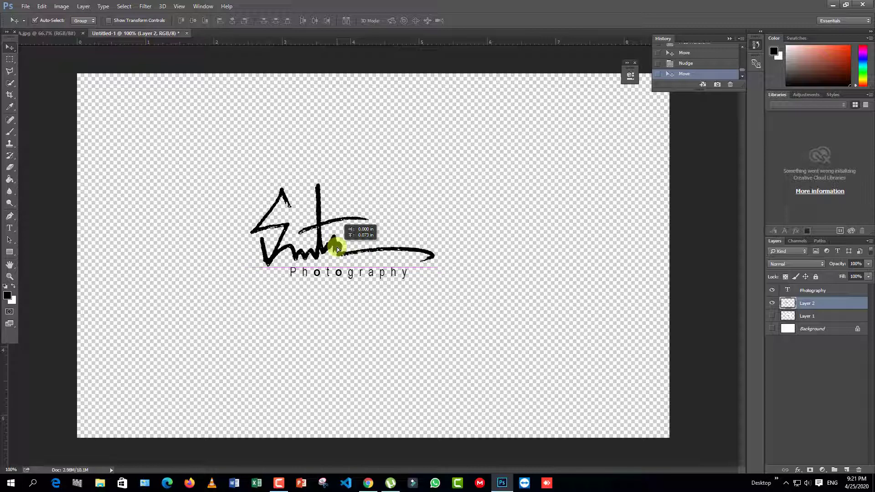
{"action": "left_click_drag", "start_coordinate": [338, 251], "coordinate": [338, 251]}
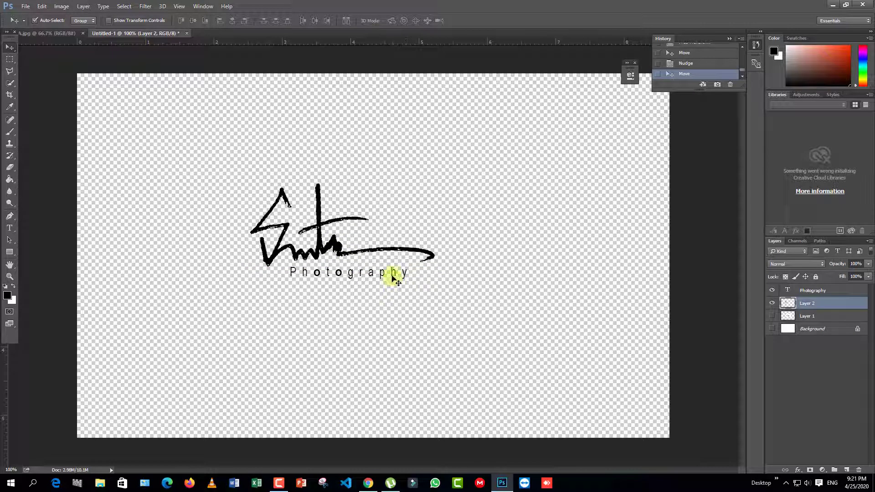
Shift the "Photography" text slightly to the left beneath the signature.
{"action": "left_click_drag", "start_coordinate": [391, 275], "coordinate": [388, 275]}
{"action": "left_click", "coordinate": [408, 305]}
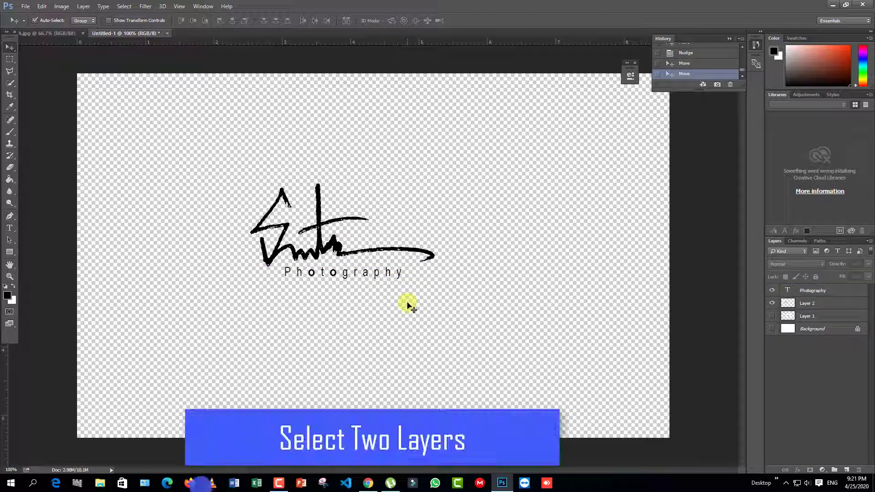
Merge the "Photography" text layer with Layer 2 and move the merged logo slightly to the right.
{"action": "left_click", "coordinate": [809, 295]}
{"action": "left_click", "coordinate": [814, 304], "text": "shift"}
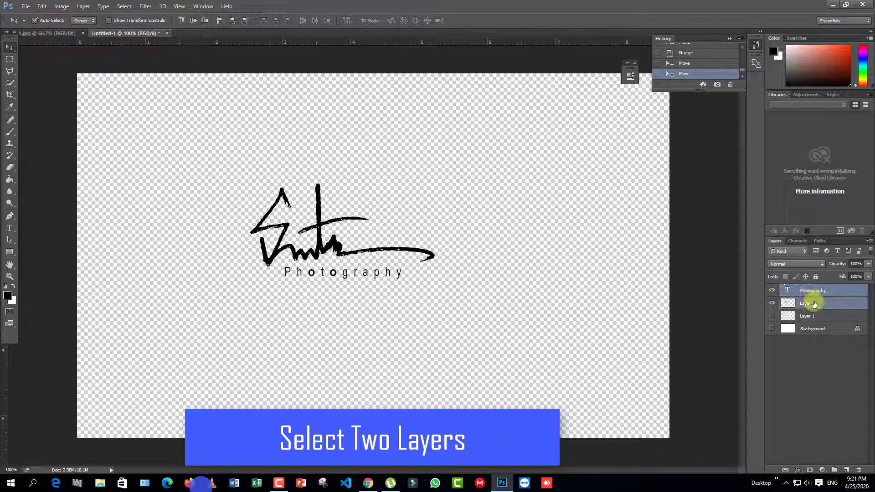
{"action": "key", "text": "ctrl+e"}
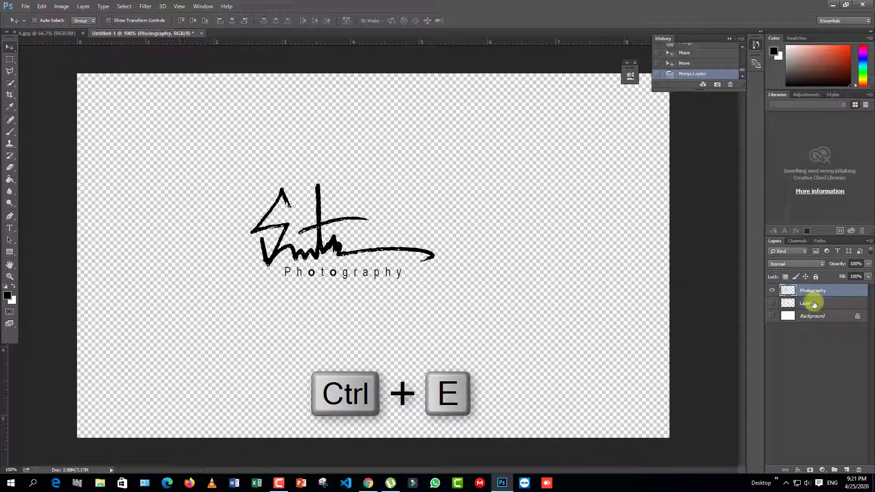
{"action": "mouse_move", "coordinate": [331, 244]}
{"action": "left_mouse_down"}
{"action": "mouse_move", "coordinate": [362, 245]}
{"action": "mouse_move", "coordinate": [313, 248]}
{"action": "mouse_move", "coordinate": [351, 247]}
{"action": "mouse_move", "coordinate": [362, 239]}
{"action": "mouse_move", "coordinate": [353, 249]}
{"action": "left_mouse_up"}
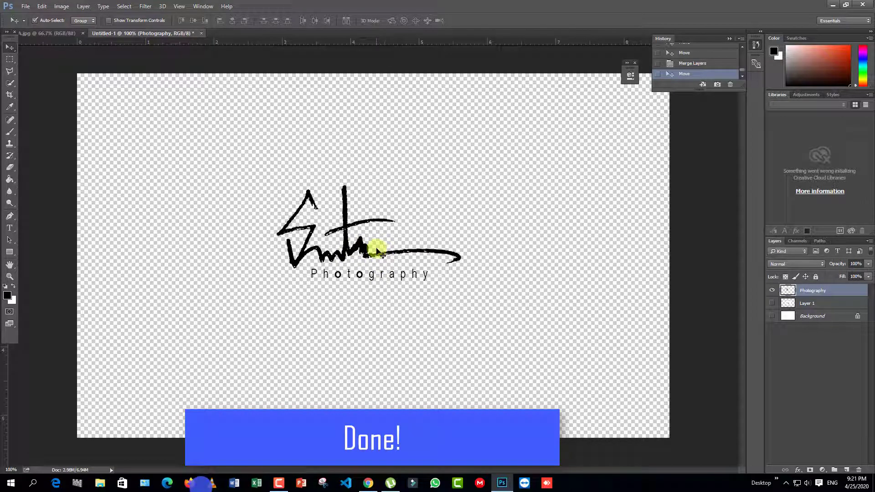
Open the photo 20191130_163658-01 from the Desktop.
{"action": "left_click", "coordinate": [25, 6]}
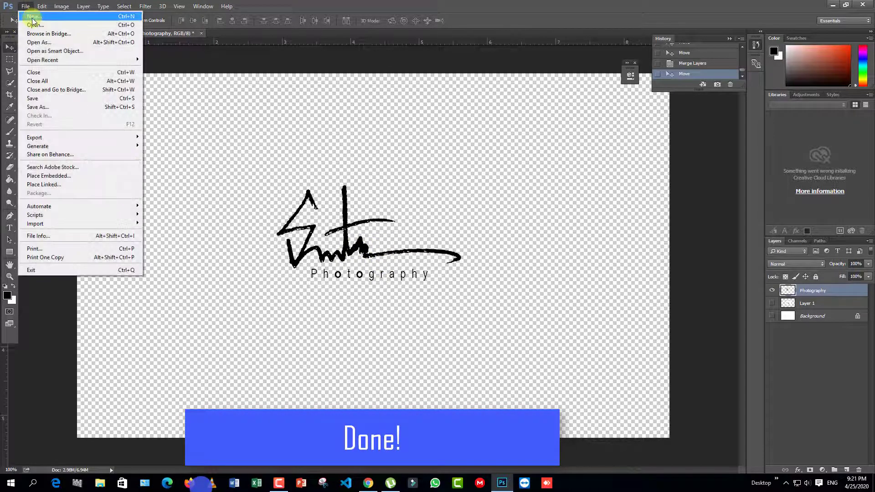
{"action": "left_click", "coordinate": [37, 25]}
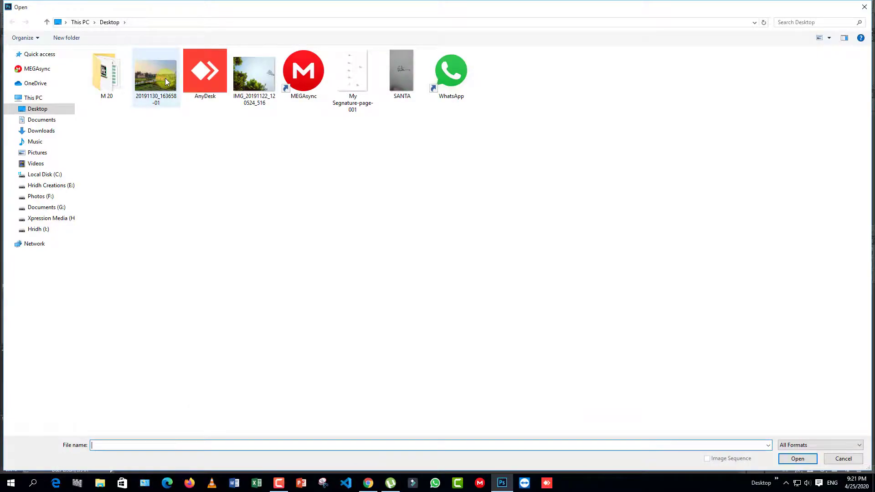
{"action": "double_click", "coordinate": [166, 82]}
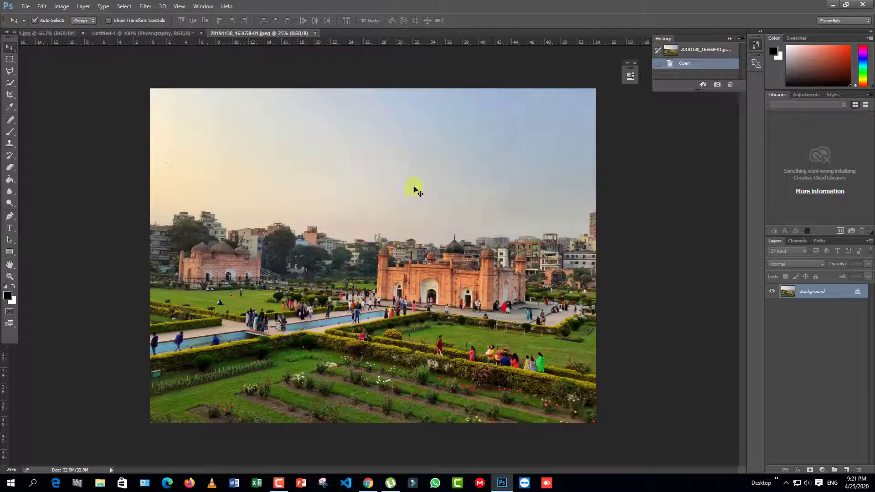
Copy the merged logo from Untitled-1 into the opened photo and place it in the sky at the photo's upper-left corner.
{"action": "left_click", "coordinate": [150, 32]}
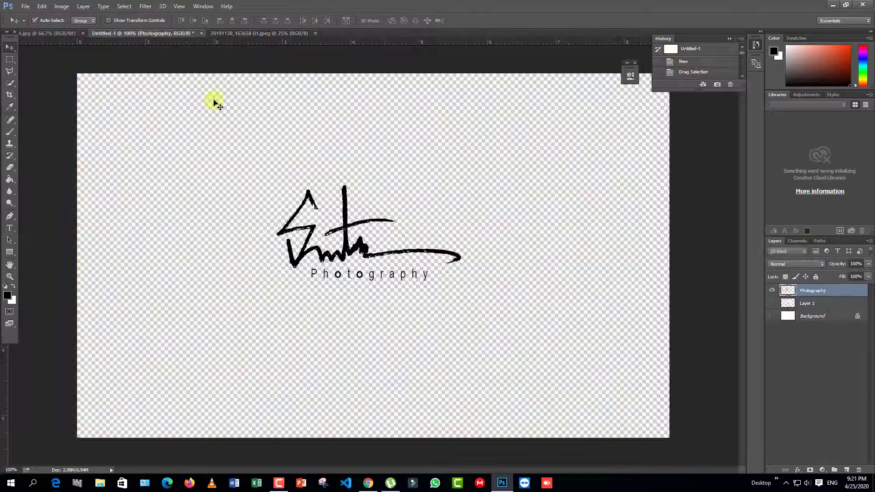
{"action": "mouse_move", "coordinate": [347, 247]}
{"action": "left_mouse_down"}
{"action": "mouse_move", "coordinate": [286, 33]}
{"action": "mouse_move", "coordinate": [337, 228]}
{"action": "mouse_move", "coordinate": [362, 192]}
{"action": "mouse_move", "coordinate": [488, 123]}
{"action": "mouse_move", "coordinate": [553, 117]}
{"action": "mouse_move", "coordinate": [544, 116]}
{"action": "left_mouse_up"}
{"action": "right_click", "coordinate": [336, 228]}
{"action": "left_click_drag", "start_coordinate": [442, 125], "coordinate": [184, 112]}
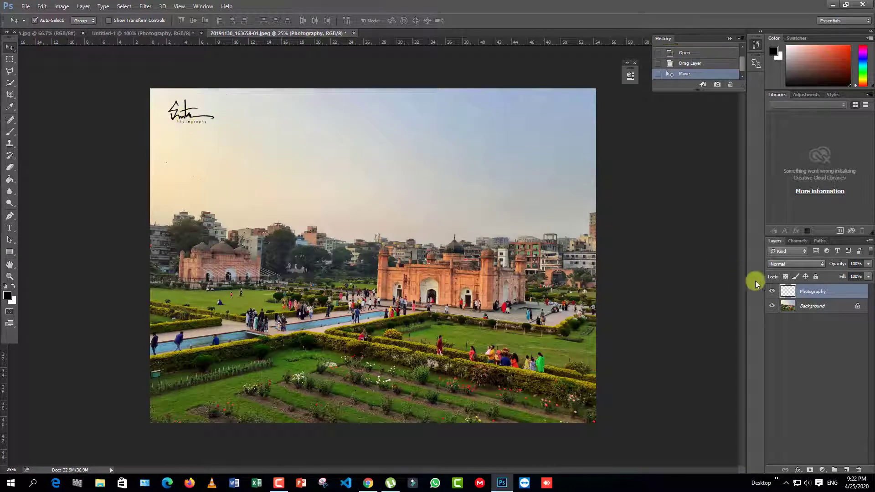
Enlarge the logo slightly with Free Transform, keeping its upper-left corner in place, and apply the transformation.
{"action": "key", "text": "ctrl+t"}
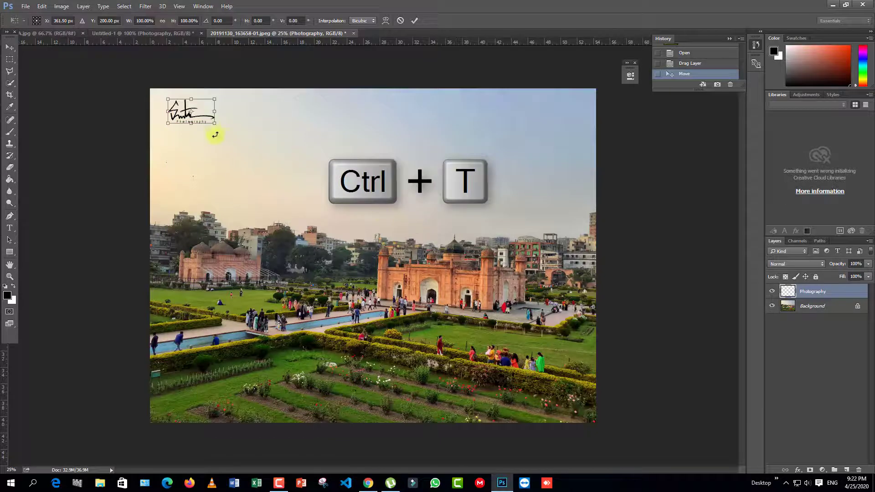
{"action": "left_click_drag", "start_coordinate": [215, 124], "coordinate": [227, 131]}
{"action": "left_click", "coordinate": [12, 52]}
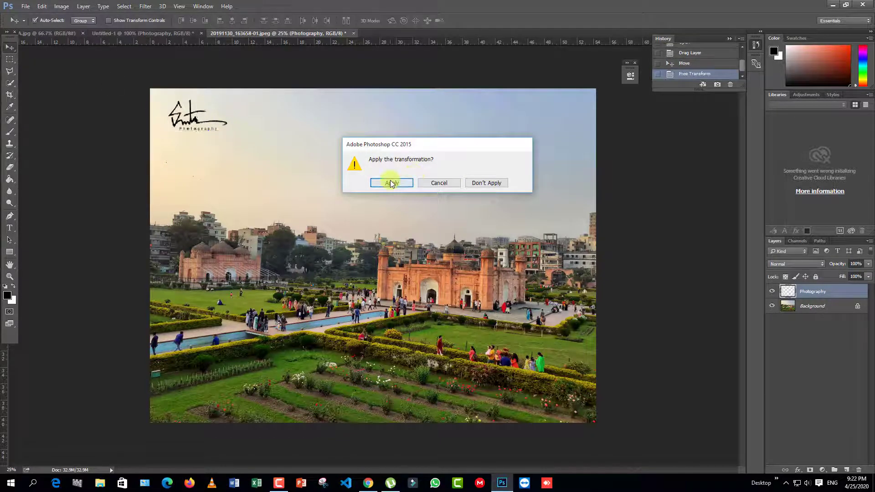
{"action": "left_click", "coordinate": [393, 181]}
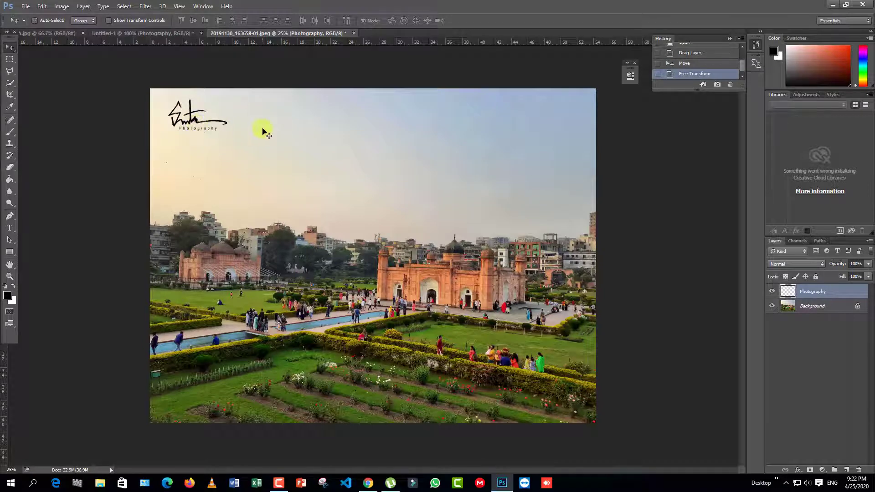
Load the logo's outline from the Photography layer as a selection and add a Solid Color fill layer from it.
{"action": "key", "text": "ctrl+plus"}
{"action": "scroll", "coordinate": [256, 129], "scroll_direction": "up", "scroll_amount": 2}
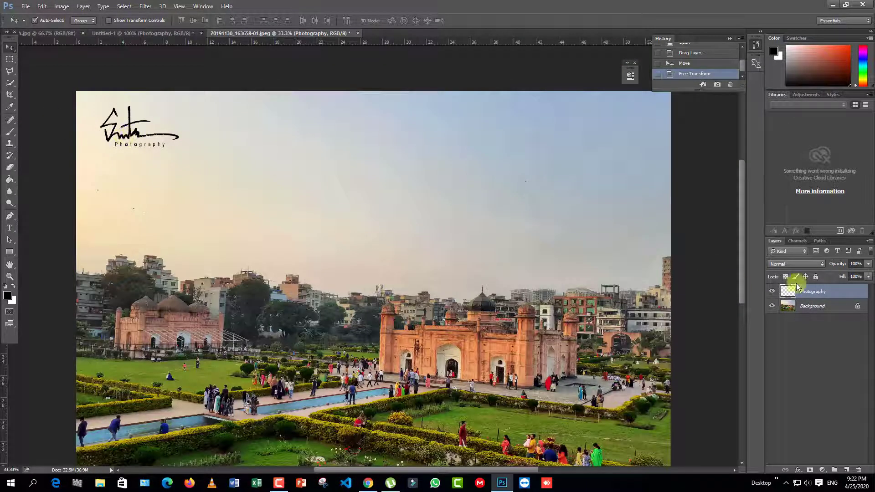
{"action": "key", "text": "ctrl"}
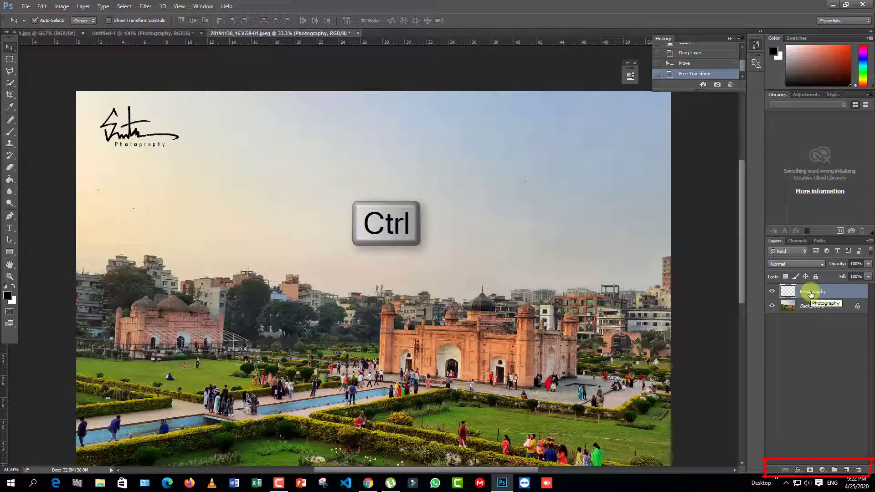
{"action": "left_click", "coordinate": [787, 291], "text": "ctrl"}
{"action": "left_click", "coordinate": [788, 291], "text": "ctrl"}
{"action": "left_click", "coordinate": [822, 470]}
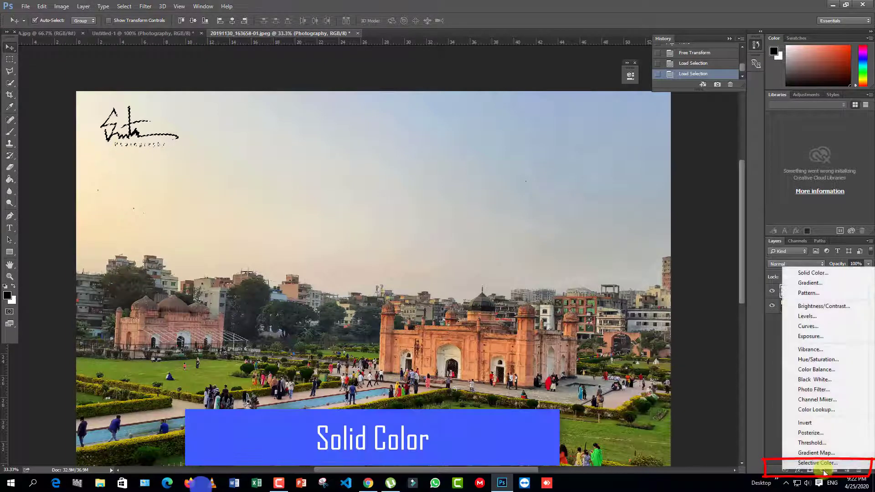
{"action": "left_click", "coordinate": [819, 274]}
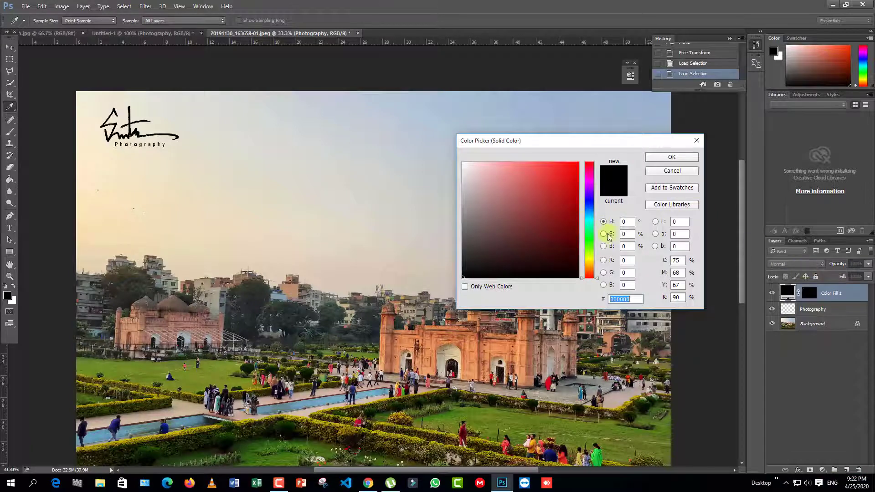
Try bright green and pink shades, ending on dc44be, as the logo's solid fill color.
{"action": "left_click", "coordinate": [589, 249]}
{"action": "left_click_drag", "start_coordinate": [567, 197], "coordinate": [556, 169]}
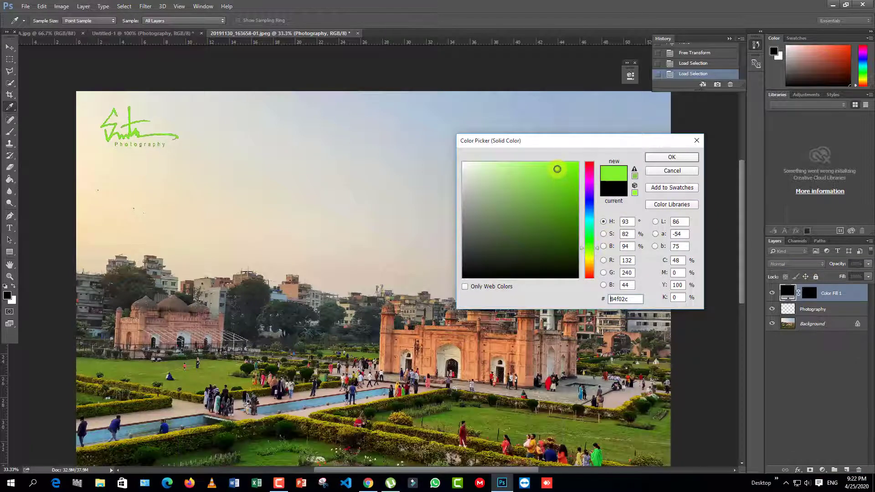
{"action": "left_click", "coordinate": [532, 166]}
{"action": "left_click", "coordinate": [589, 176]}
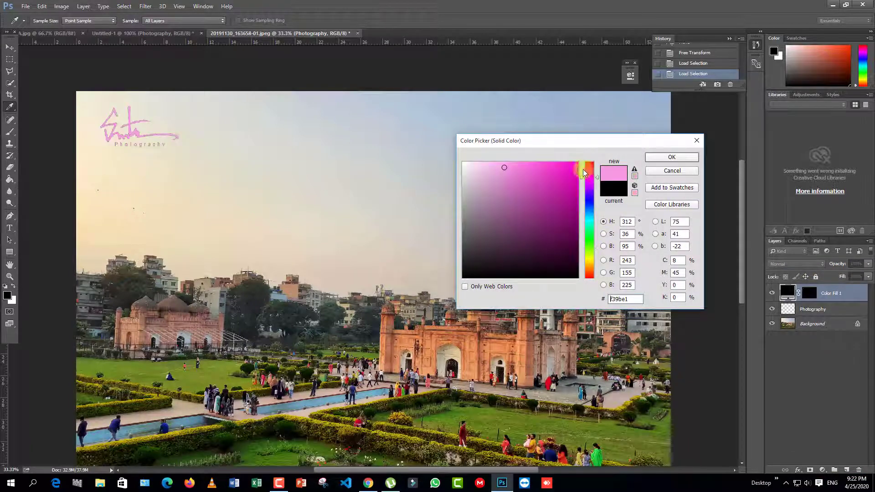
{"action": "left_click", "coordinate": [574, 174]}
{"action": "mouse_move", "coordinate": [574, 174]}
{"action": "left_mouse_down"}
{"action": "mouse_move", "coordinate": [579, 261]}
{"action": "mouse_move", "coordinate": [489, 257]}
{"action": "mouse_move", "coordinate": [497, 203]}
{"action": "mouse_move", "coordinate": [510, 188]}
{"action": "mouse_move", "coordinate": [542, 178]}
{"action": "left_mouse_up"}
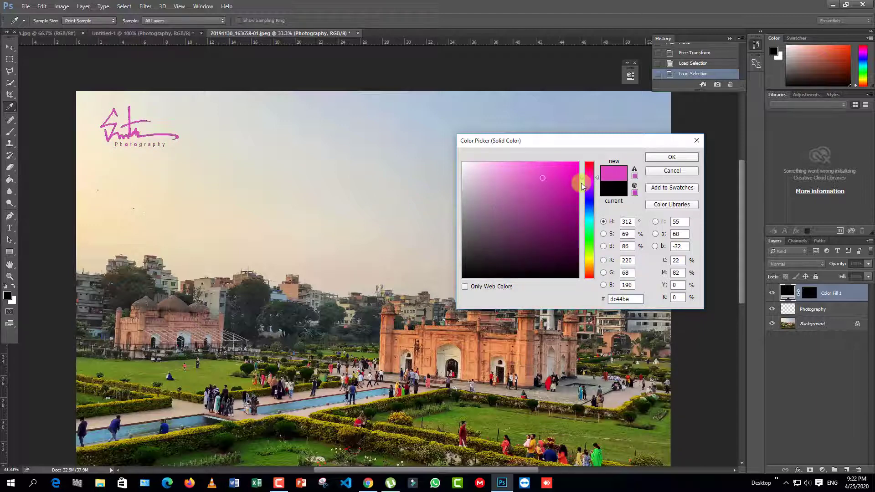
Set the logo's solid fill color to dark navy blue 00063e.
{"action": "left_click_drag", "start_coordinate": [588, 236], "coordinate": [587, 261]}
{"action": "mouse_move", "coordinate": [566, 195]}
{"action": "left_mouse_down"}
{"action": "mouse_move", "coordinate": [536, 165]}
{"action": "mouse_move", "coordinate": [485, 156]}
{"action": "mouse_move", "coordinate": [545, 179]}
{"action": "mouse_move", "coordinate": [568, 203]}
{"action": "mouse_move", "coordinate": [559, 183]}
{"action": "mouse_move", "coordinate": [578, 248]}
{"action": "left_mouse_up"}
{"action": "left_click", "coordinate": [588, 206]}
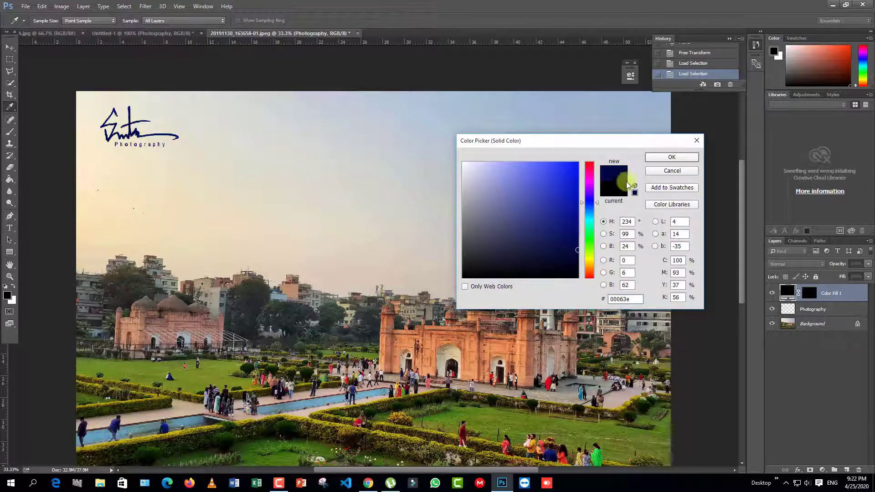
{"action": "left_click", "coordinate": [668, 156]}
{"action": "scroll", "coordinate": [391, 241], "scroll_direction": "down", "scroll_amount": 1}
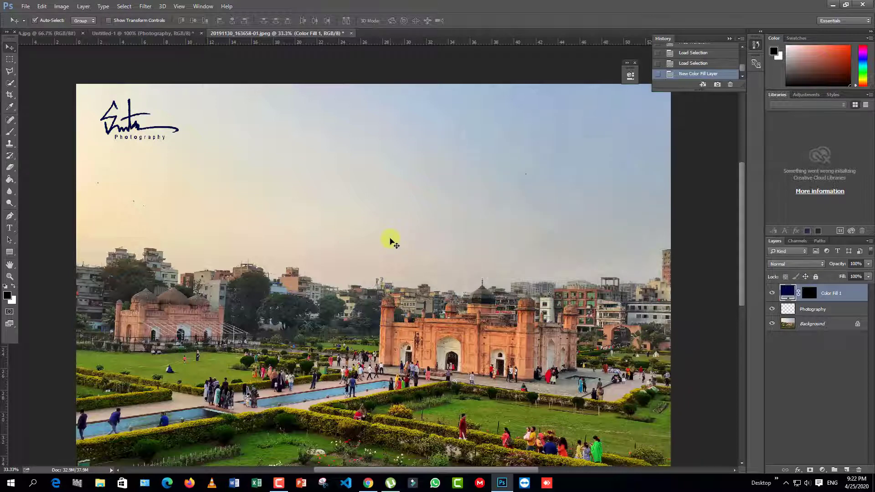
{"action": "scroll", "coordinate": [391, 242], "scroll_direction": "down", "scroll_amount": 2}
{"action": "scroll", "coordinate": [391, 241], "scroll_direction": "up", "scroll_amount": 2}
{"action": "scroll", "coordinate": [391, 243], "scroll_direction": "down", "scroll_amount": 1}
{"action": "scroll", "coordinate": [391, 241], "scroll_direction": "down", "scroll_amount": 1}
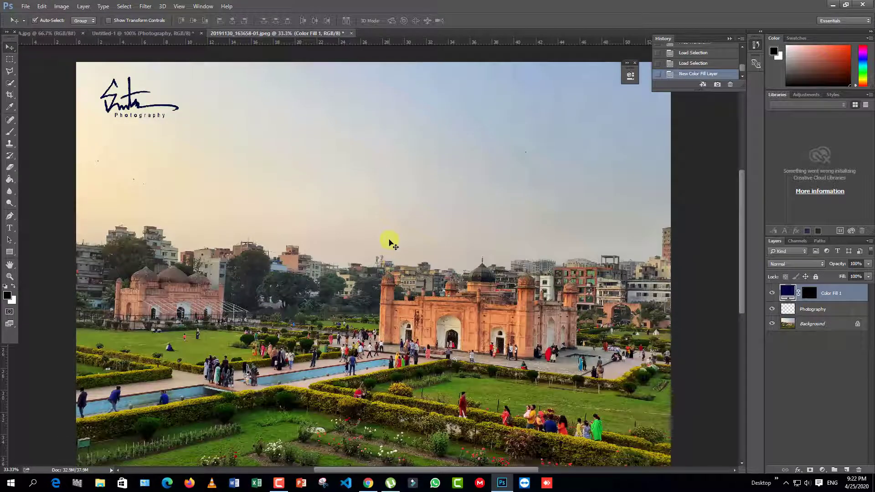